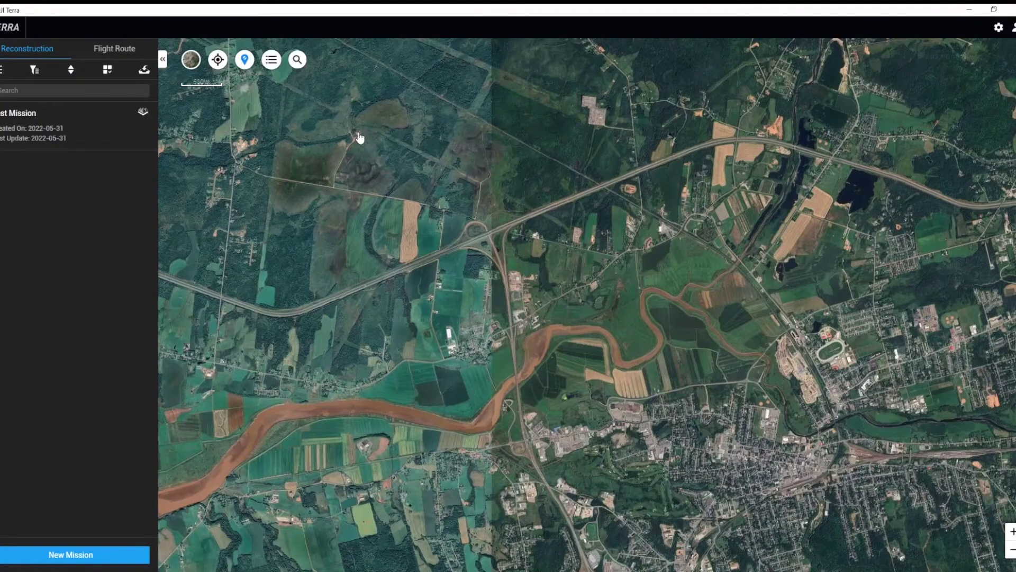
Create a LiDAR Point Cloud reconstruction mission named New LiDAR Point Cloud Mission.
{"action": "left_click", "coordinate": [131, 554]}
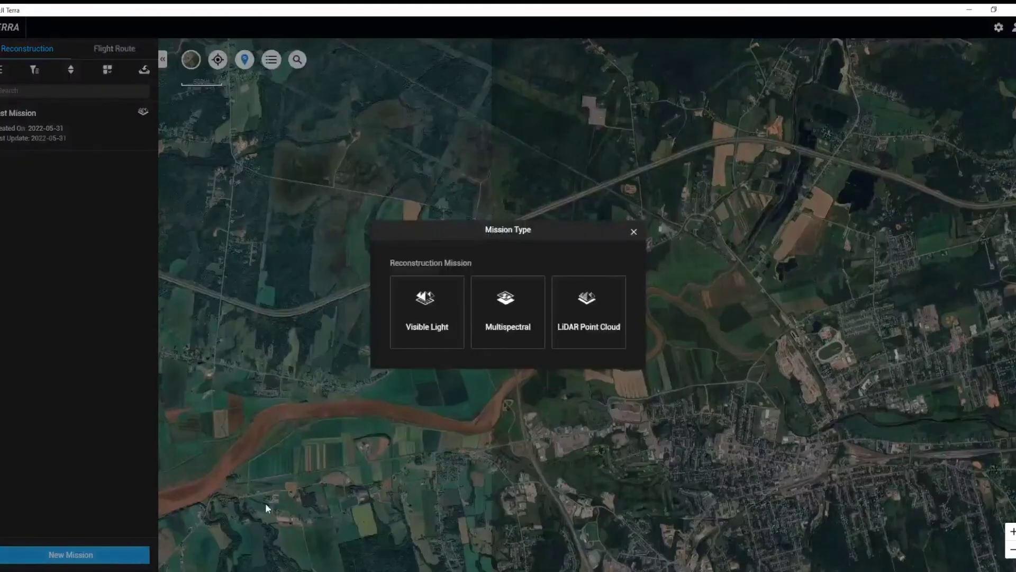
{"action": "left_click", "coordinate": [570, 338]}
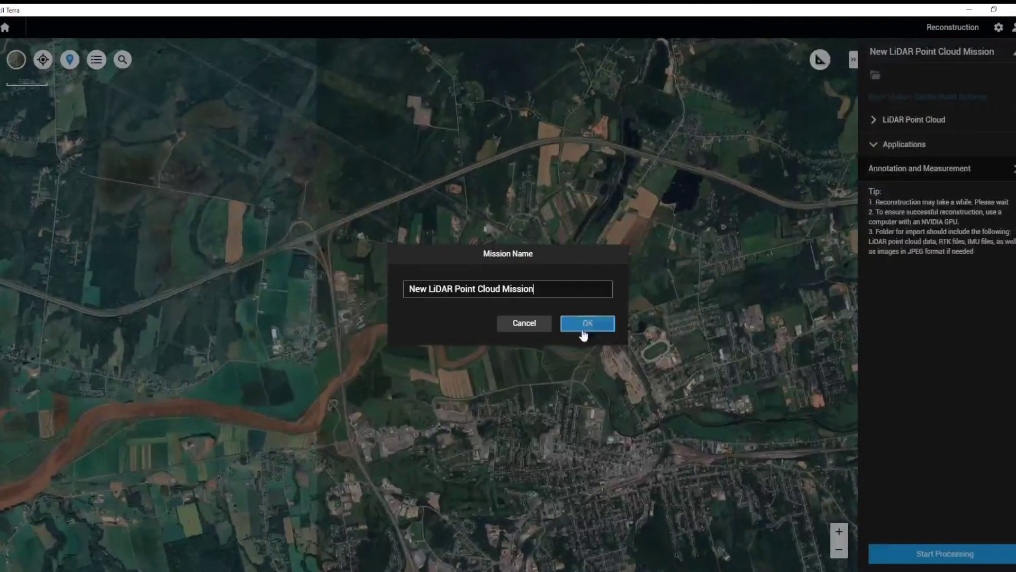
{"action": "left_click", "coordinate": [585, 324]}
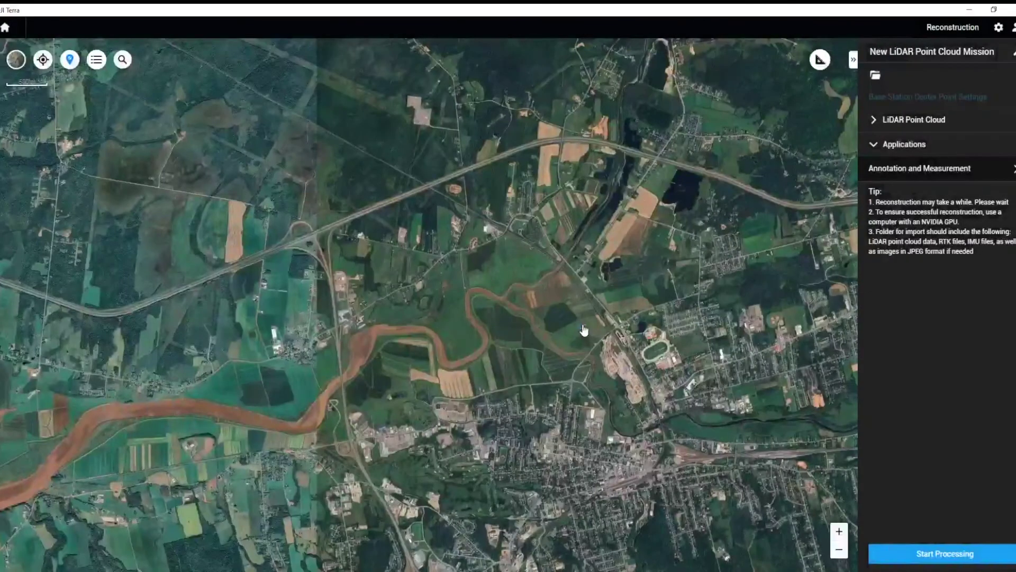
{"action": "left_click", "coordinate": [874, 77]}
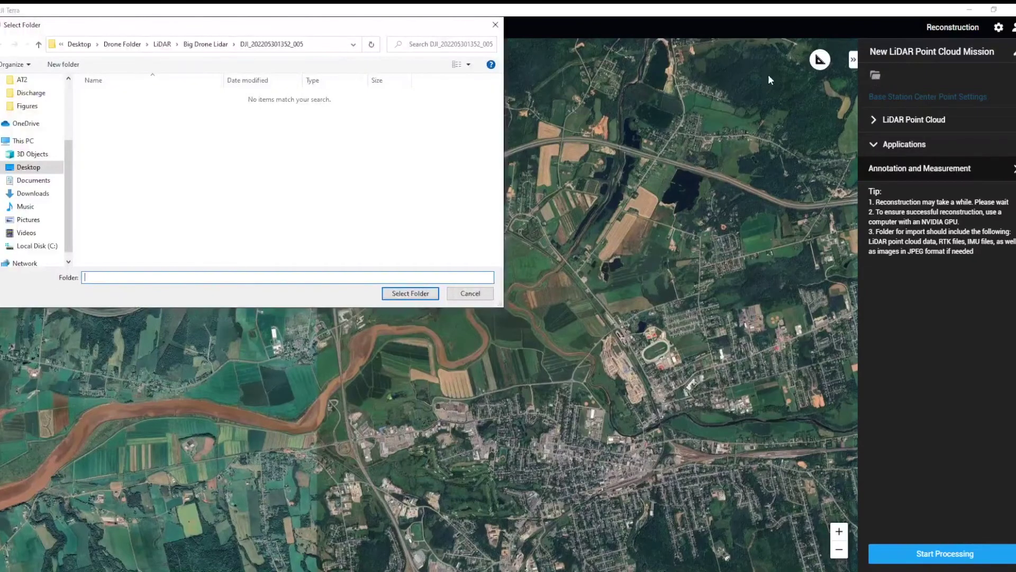
{"action": "left_click", "coordinate": [287, 46]}
{"action": "left_click", "coordinate": [411, 293]}
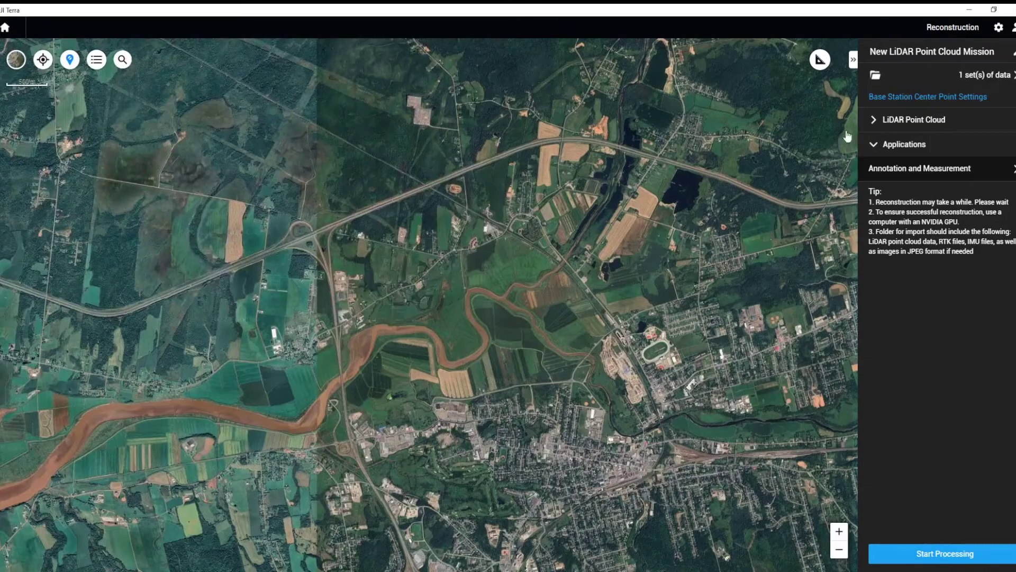
Enable Optimize Point Cloud Accuracy in the advanced LiDAR settings and run the point cloud processing to completion.
{"action": "left_click", "coordinate": [880, 125]}
{"action": "left_click", "coordinate": [879, 219]}
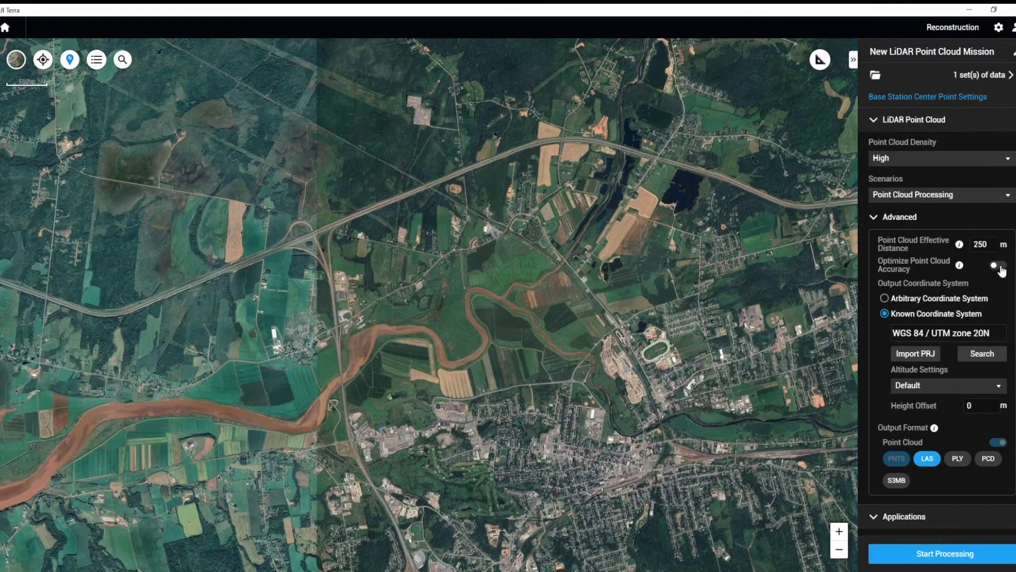
{"action": "left_click", "coordinate": [976, 553]}
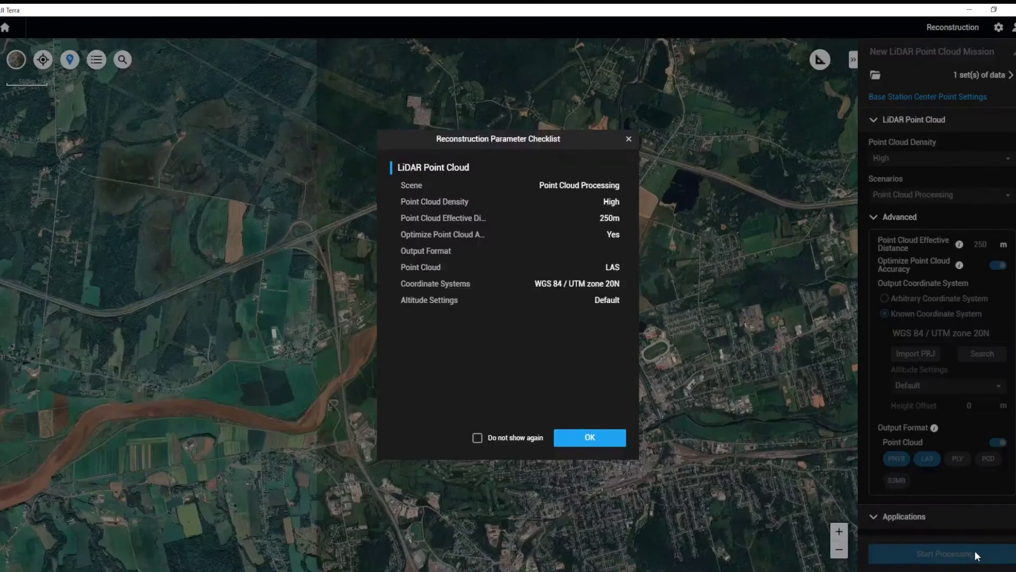
{"action": "left_click", "coordinate": [606, 437]}
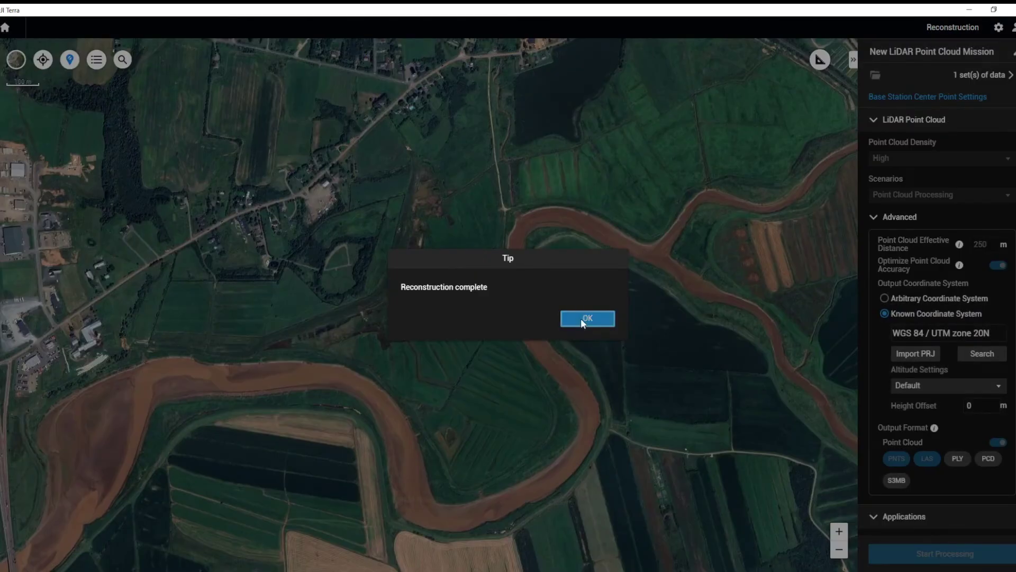
{"action": "left_click", "coordinate": [585, 318]}
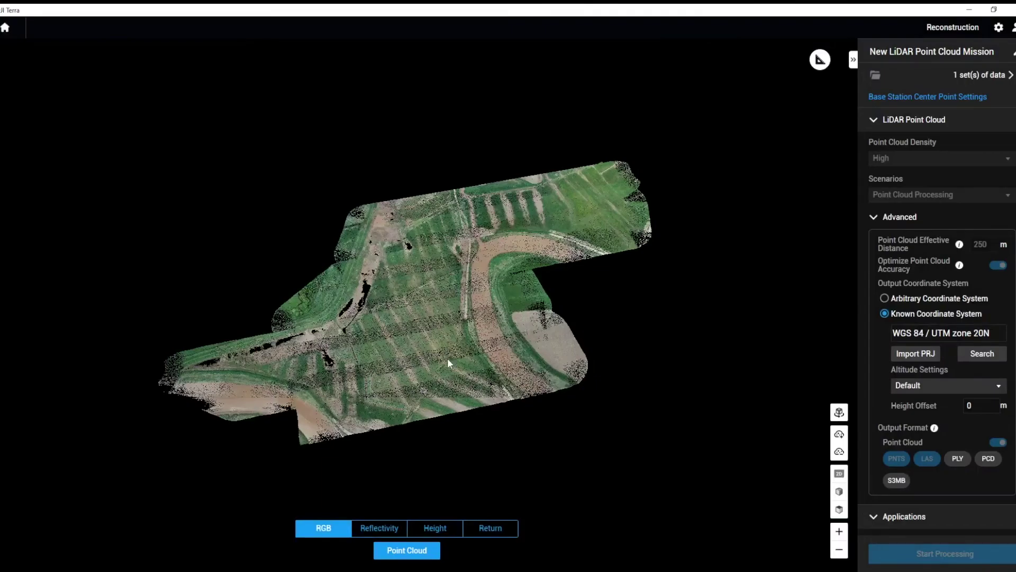
Examine the reconstructed RGB point cloud from several angles, including close views of the dyke and river channel.
{"action": "left_click_drag", "start_coordinate": [466, 373], "coordinate": [414, 283]}
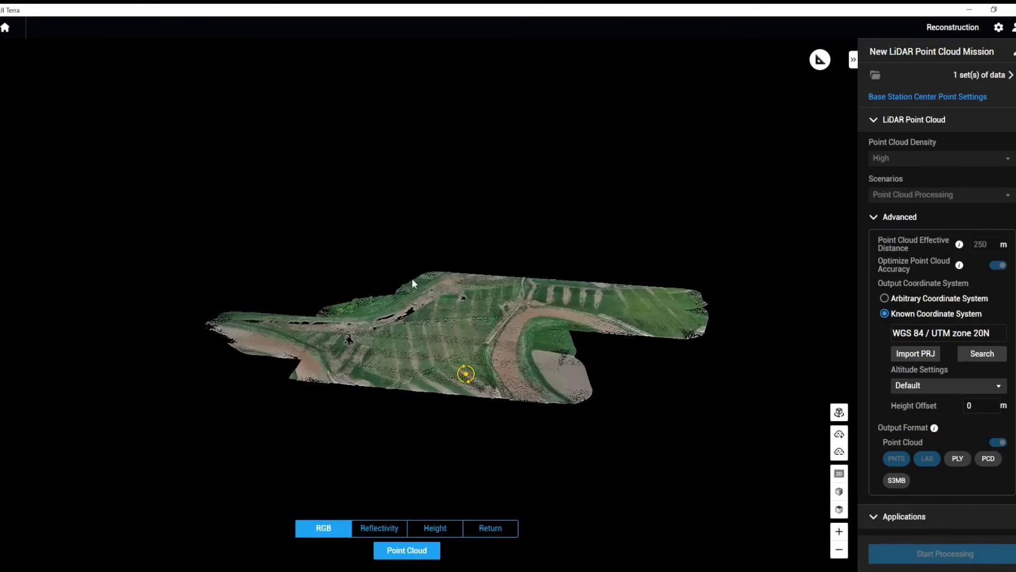
{"action": "scroll", "coordinate": [468, 376], "scroll_direction": "up", "scroll_amount": 10}
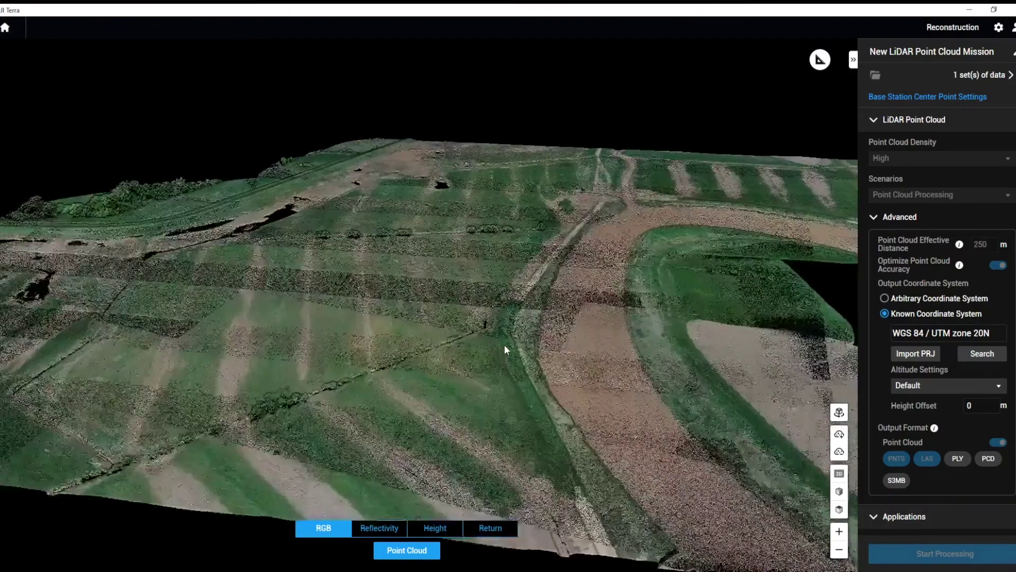
{"action": "scroll", "coordinate": [503, 350], "scroll_direction": "up", "scroll_amount": 3}
{"action": "left_click_drag", "start_coordinate": [506, 364], "coordinate": [562, 330]}
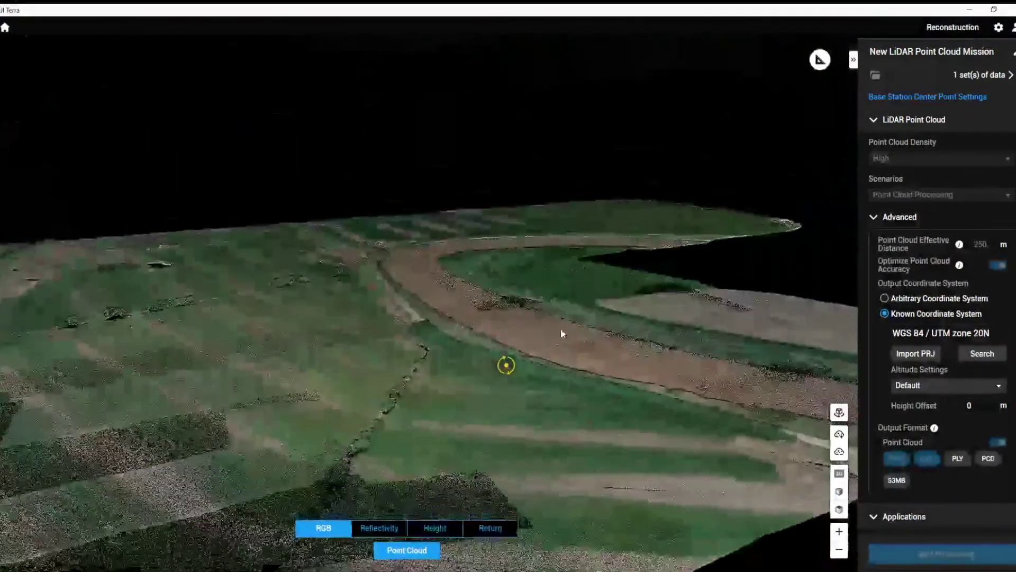
{"action": "scroll", "coordinate": [466, 341], "scroll_direction": "up", "scroll_amount": 3}
{"action": "scroll", "coordinate": [466, 341], "scroll_direction": "up", "scroll_amount": 4}
{"action": "left_click_drag", "start_coordinate": [438, 364], "coordinate": [359, 338]}
{"action": "scroll", "coordinate": [473, 345], "scroll_direction": "up", "scroll_amount": 5}
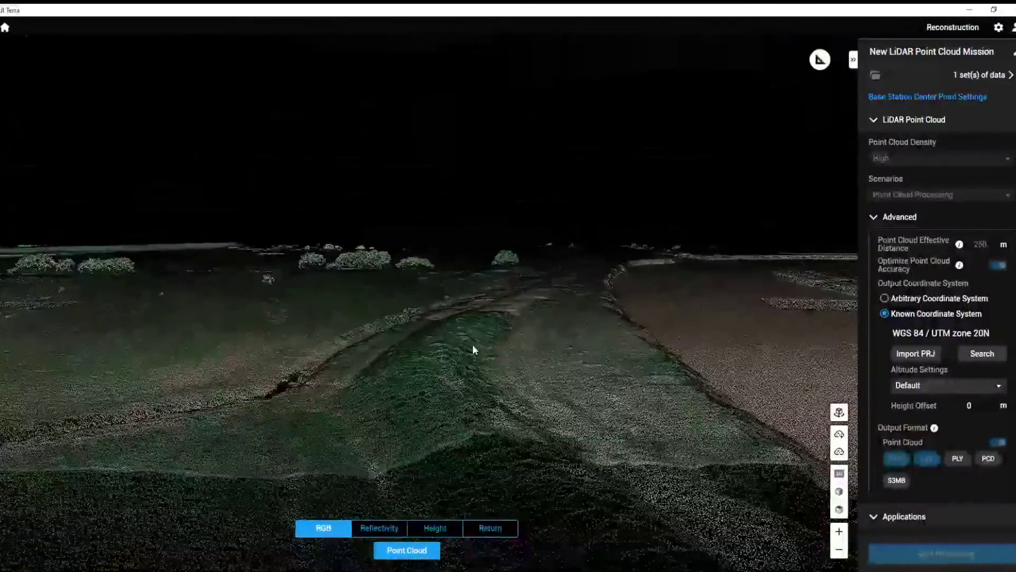
{"action": "left_click_drag", "start_coordinate": [439, 372], "coordinate": [200, 329]}
{"action": "left_click_drag", "start_coordinate": [767, 148], "coordinate": [535, 231]}
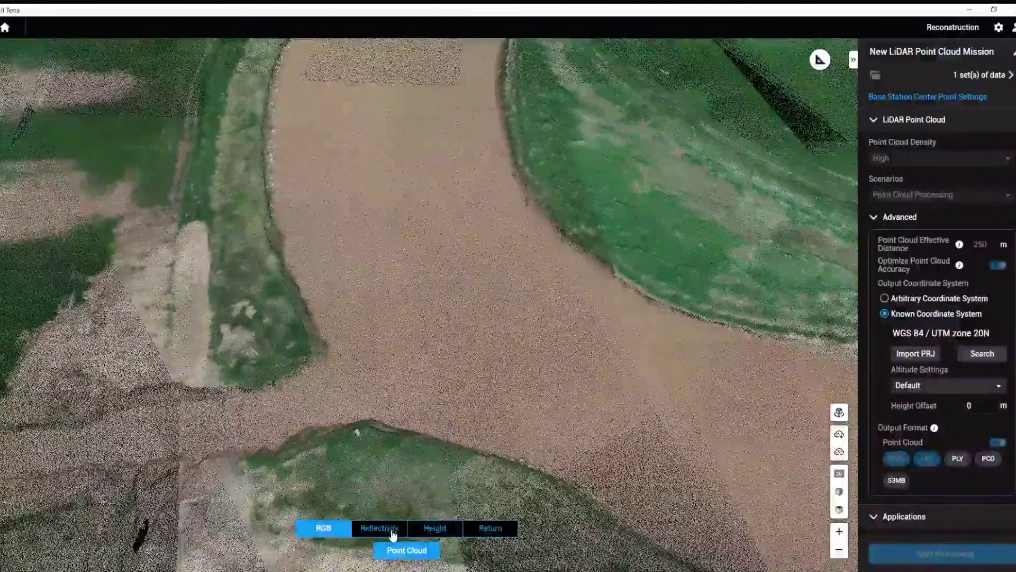
Colour the point cloud by reflectivity and examine the river and surrounding fields.
{"action": "left_click", "coordinate": [392, 535]}
{"action": "mouse_move", "coordinate": [476, 423]}
{"action": "left_mouse_down"}
{"action": "mouse_move", "coordinate": [362, 329]}
{"action": "mouse_move", "coordinate": [518, 346]}
{"action": "mouse_move", "coordinate": [656, 380]}
{"action": "mouse_move", "coordinate": [729, 373]}
{"action": "mouse_move", "coordinate": [763, 339]}
{"action": "mouse_move", "coordinate": [822, 390]}
{"action": "left_mouse_up"}
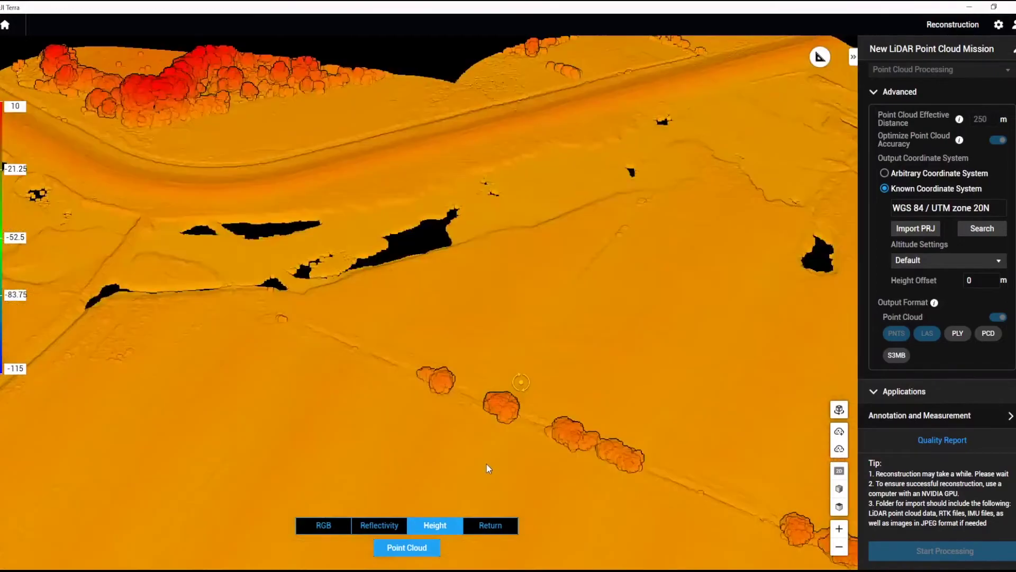
{"action": "left_click_drag", "start_coordinate": [487, 467], "coordinate": [389, 396]}
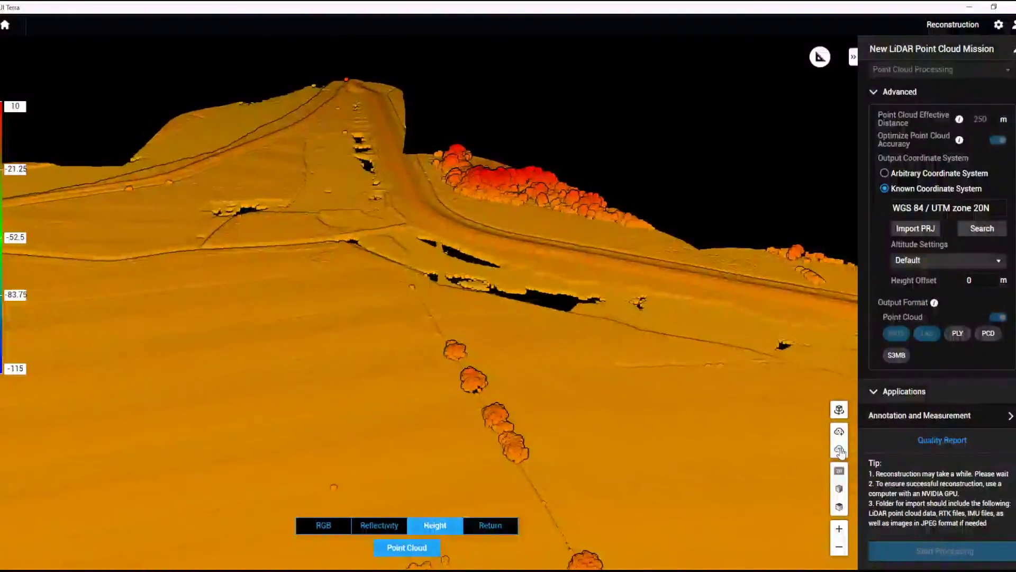
Examine the point cloud coloured by height and reduce the displayed point size.
{"action": "left_click_drag", "start_coordinate": [446, 373], "coordinate": [585, 345]}
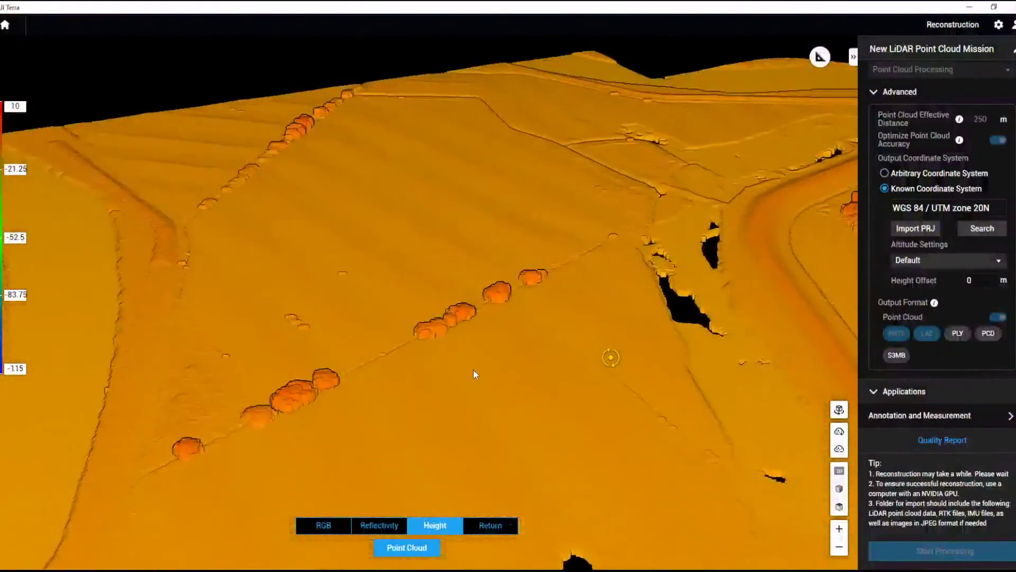
{"action": "left_click", "coordinate": [840, 450]}
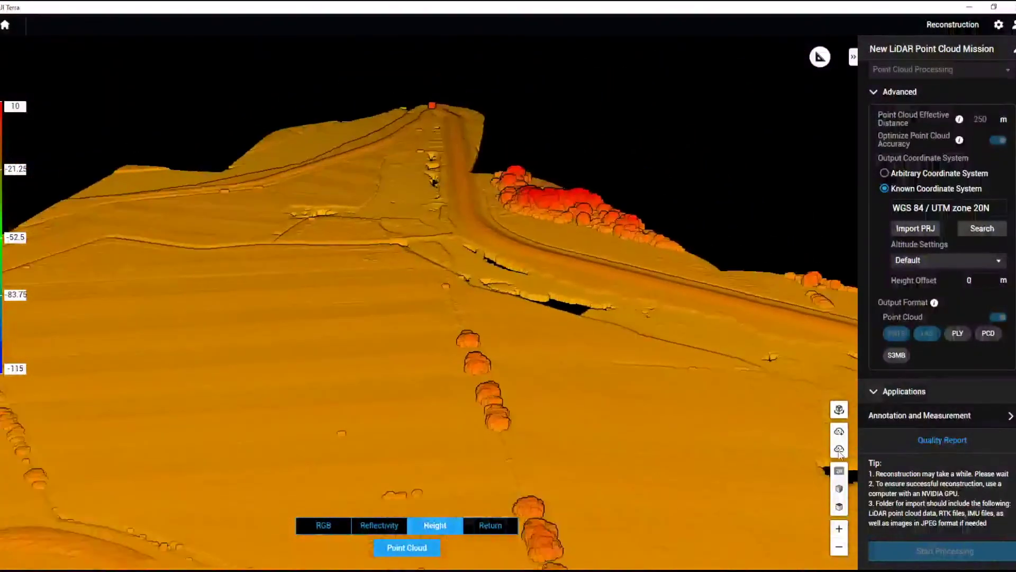
{"action": "left_click", "coordinate": [839, 450]}
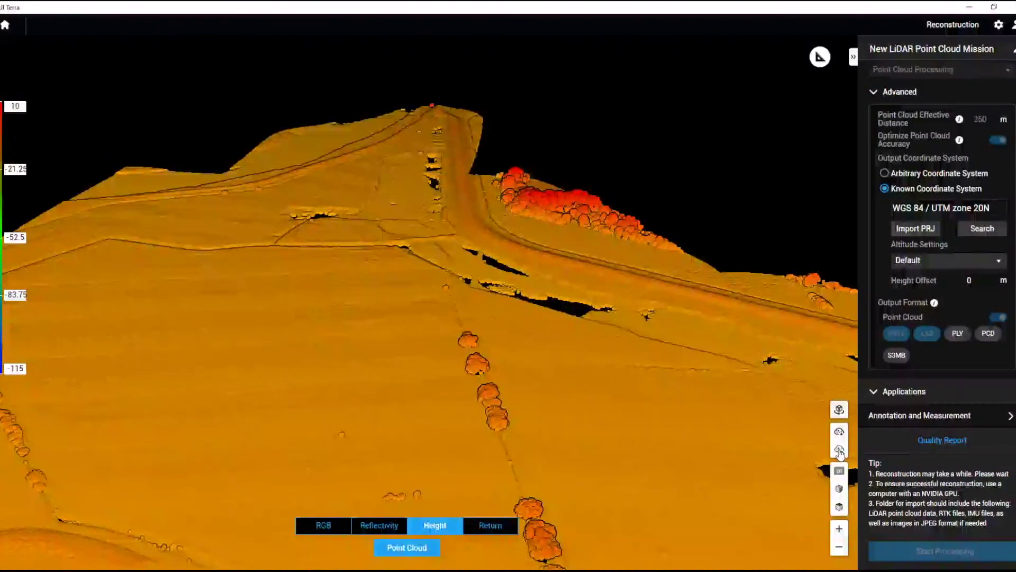
{"action": "left_click", "coordinate": [839, 452]}
{"action": "left_click", "coordinate": [839, 452]}
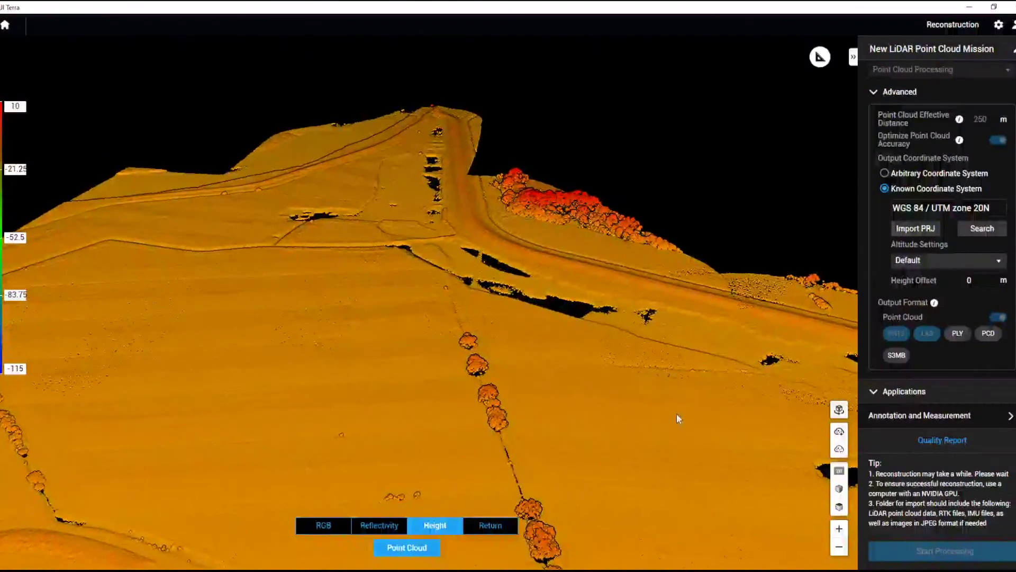
{"action": "mouse_move", "coordinate": [614, 331]}
{"action": "left_mouse_down"}
{"action": "mouse_move", "coordinate": [542, 312]}
{"action": "mouse_move", "coordinate": [461, 343]}
{"action": "left_mouse_up"}
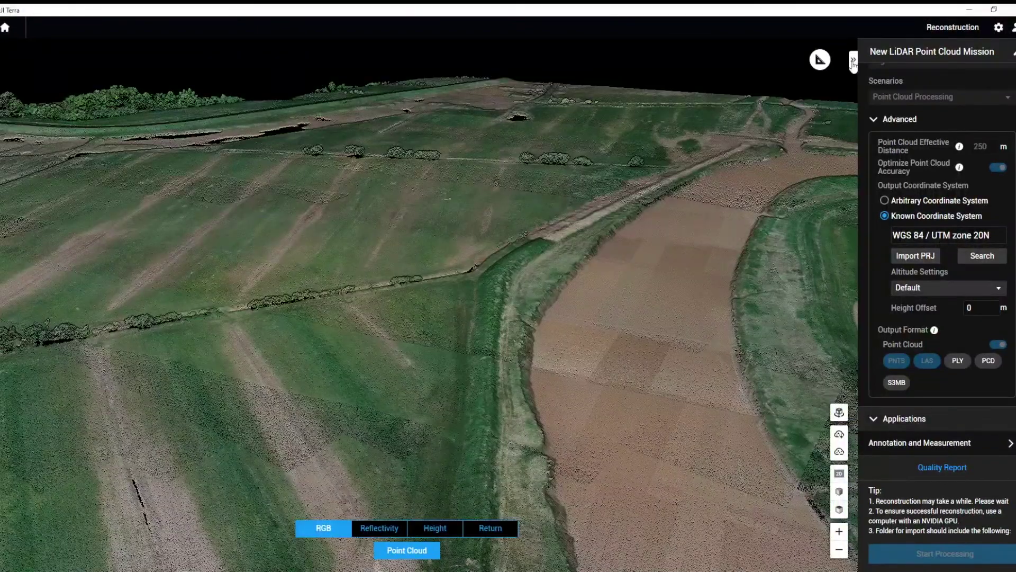
Measure the coordinates of single points on the dyke, in the river channel and in the adjacent field.
{"action": "left_click", "coordinate": [1010, 443]}
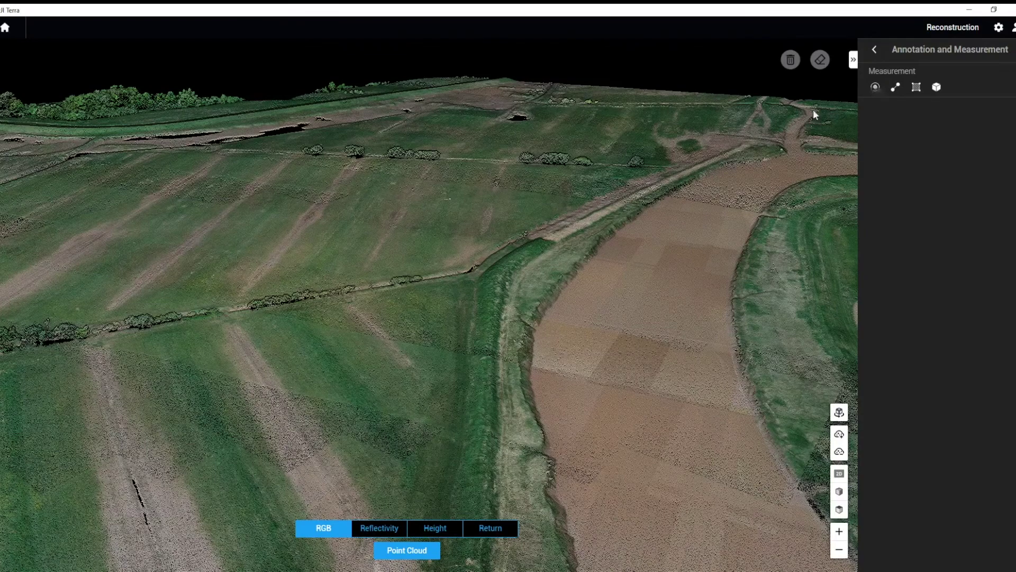
{"action": "left_click", "coordinate": [487, 380]}
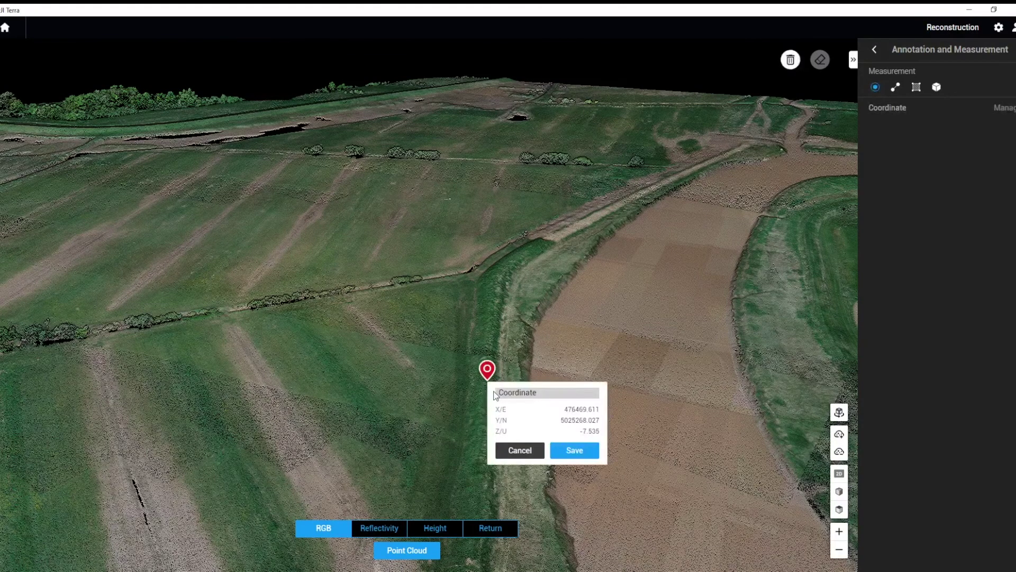
{"action": "left_click", "coordinate": [571, 341]}
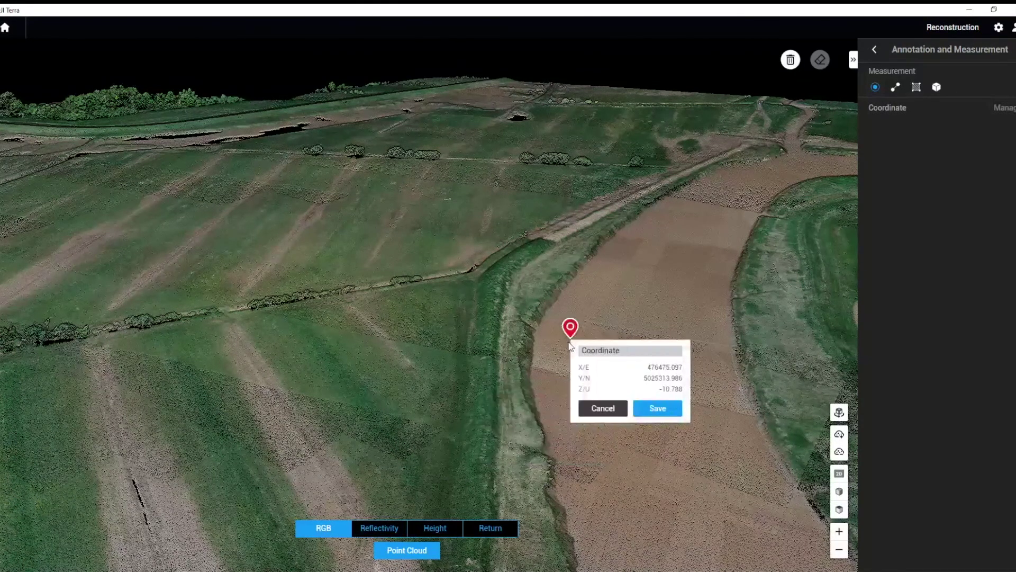
{"action": "left_click", "coordinate": [439, 338]}
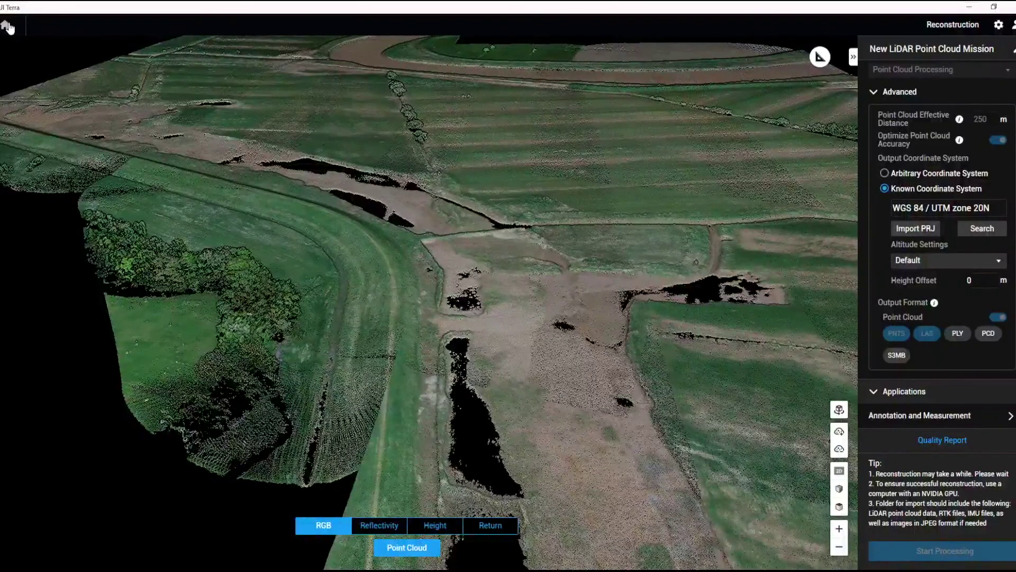
Leave the LiDAR mission and create a Visible Light reconstruction mission with the default name.
{"action": "left_click", "coordinate": [8, 26]}
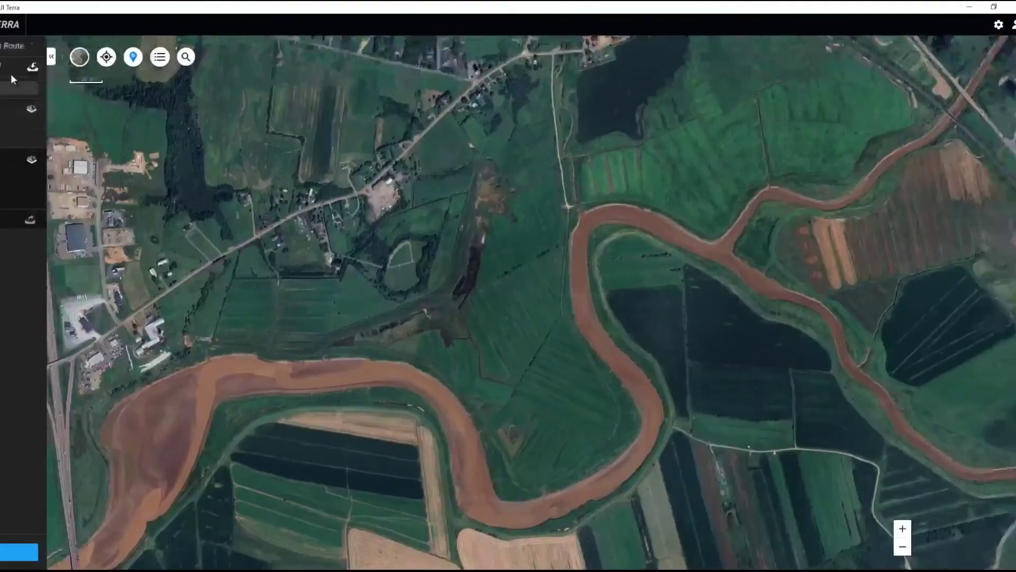
{"action": "left_click", "coordinate": [70, 552]}
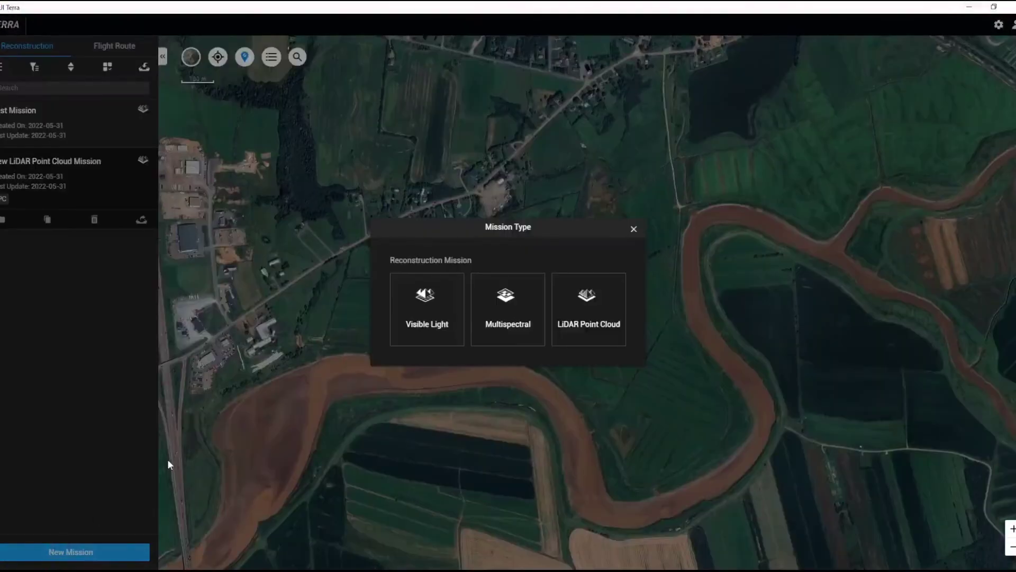
{"action": "left_click", "coordinate": [399, 317]}
{"action": "left_click", "coordinate": [610, 328]}
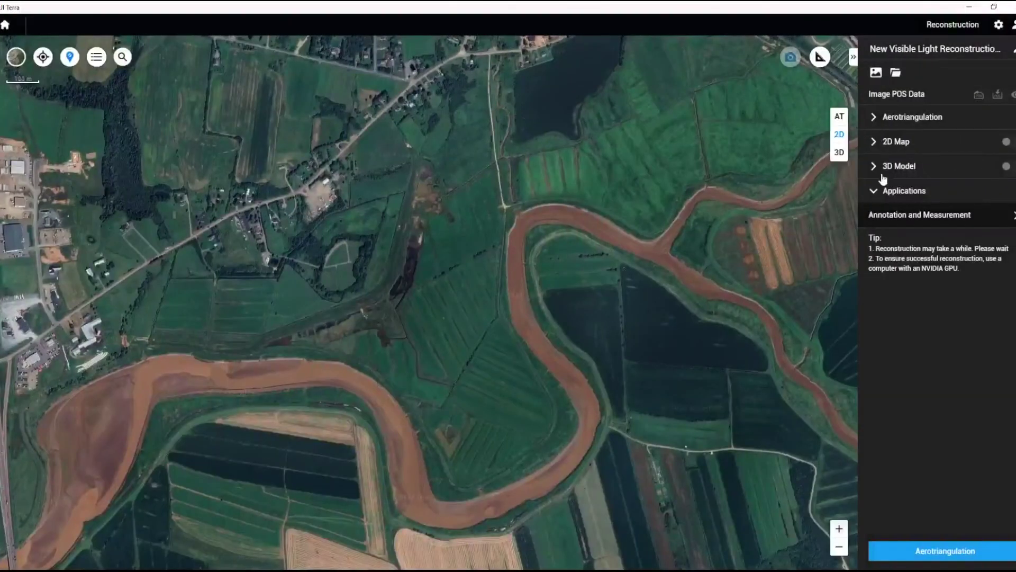
Enable the 2D Map output for the mission's photos and run the reconstruction to completion.
{"action": "left_click", "coordinate": [876, 142]}
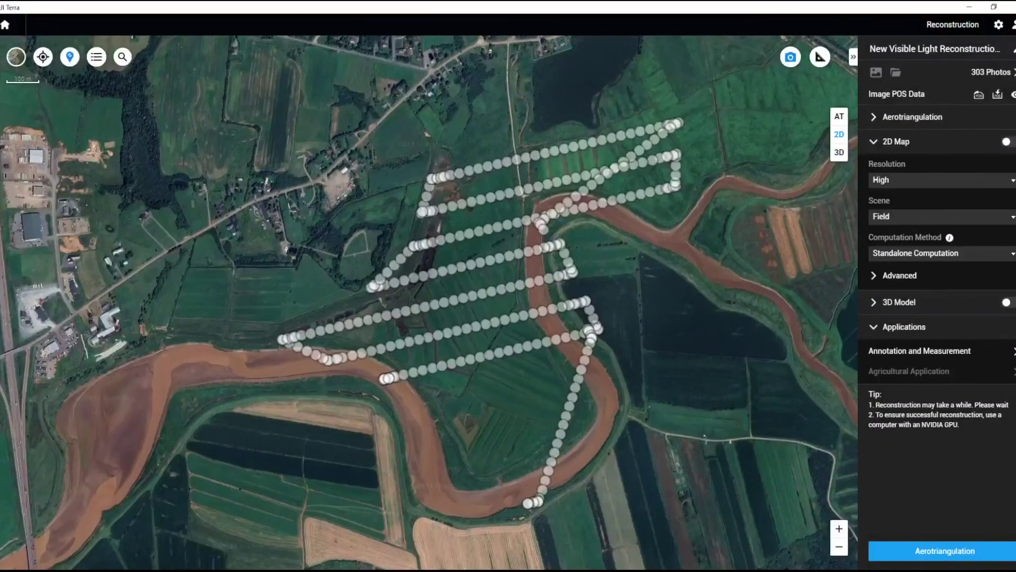
{"action": "left_click", "coordinate": [1007, 142]}
{"action": "left_click", "coordinate": [975, 553]}
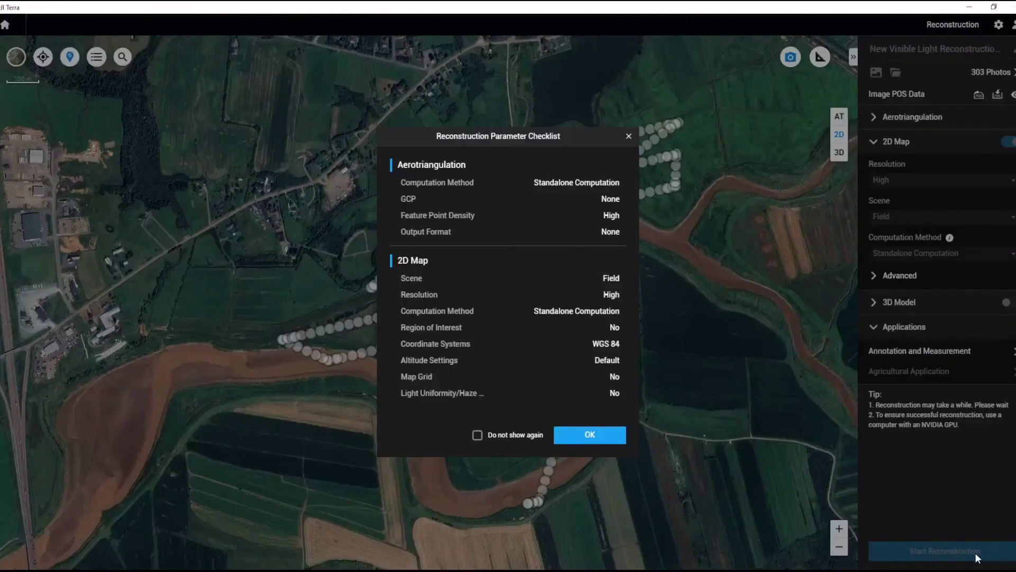
{"action": "left_click", "coordinate": [590, 443]}
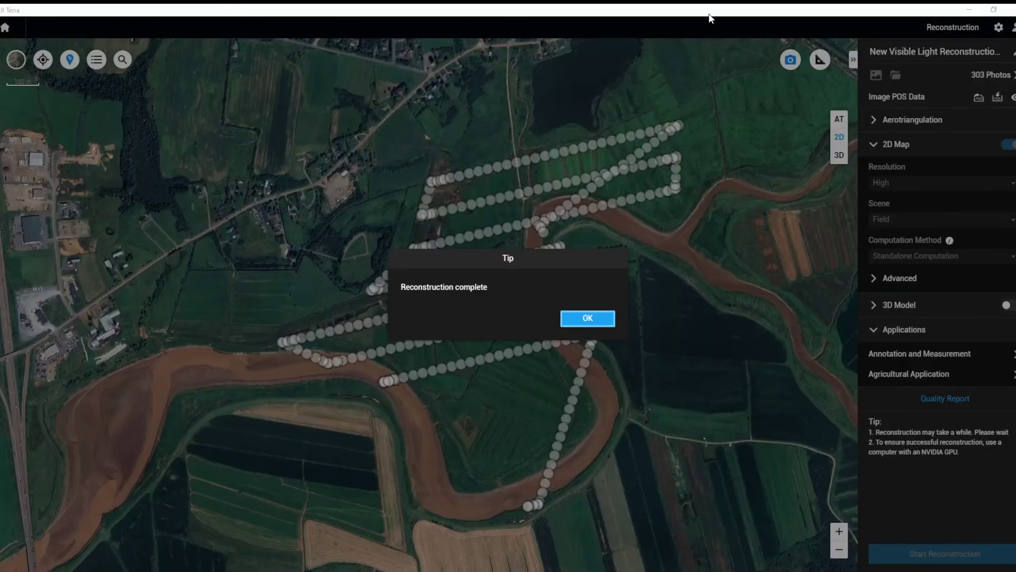
{"action": "left_click", "coordinate": [587, 318]}
Examine the reconstructed 2D map up close across the fields and river and hide the photo position markers.
{"action": "scroll", "coordinate": [583, 326], "scroll_direction": "up", "scroll_amount": 5}
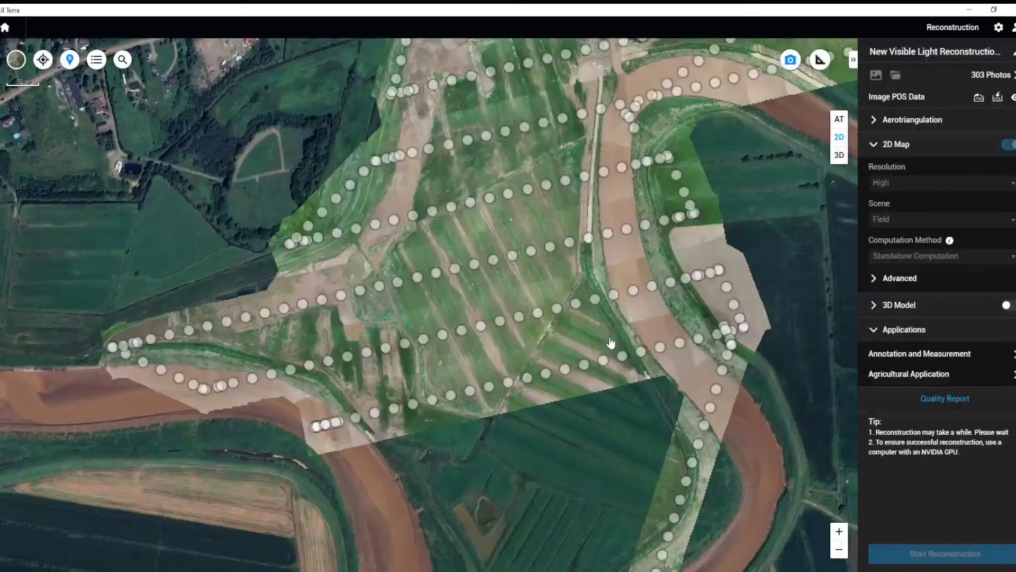
{"action": "scroll", "coordinate": [482, 346], "scroll_direction": "up", "scroll_amount": 4}
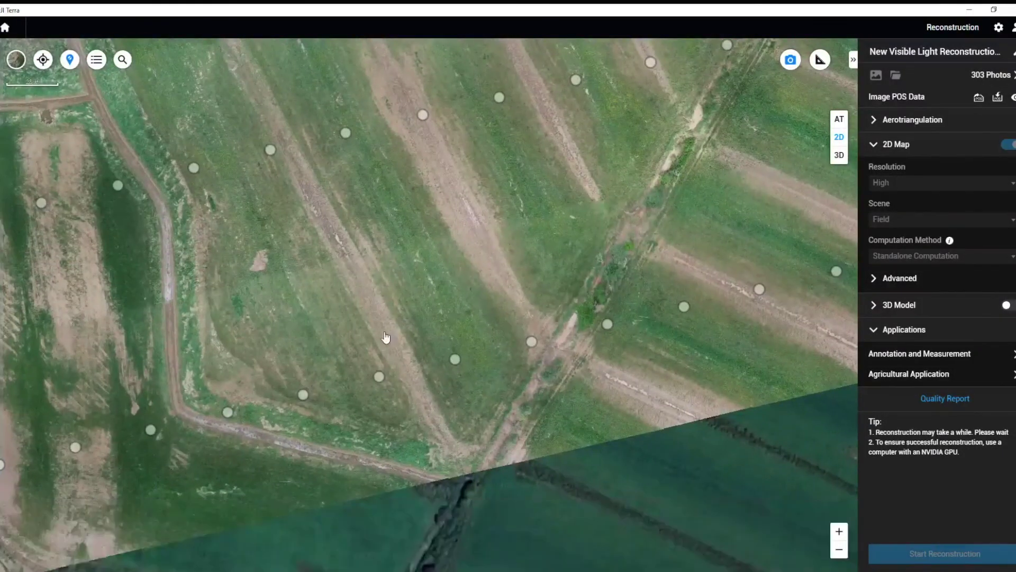
{"action": "left_click_drag", "start_coordinate": [386, 338], "coordinate": [617, 260]}
{"action": "left_click_drag", "start_coordinate": [481, 405], "coordinate": [428, 276]}
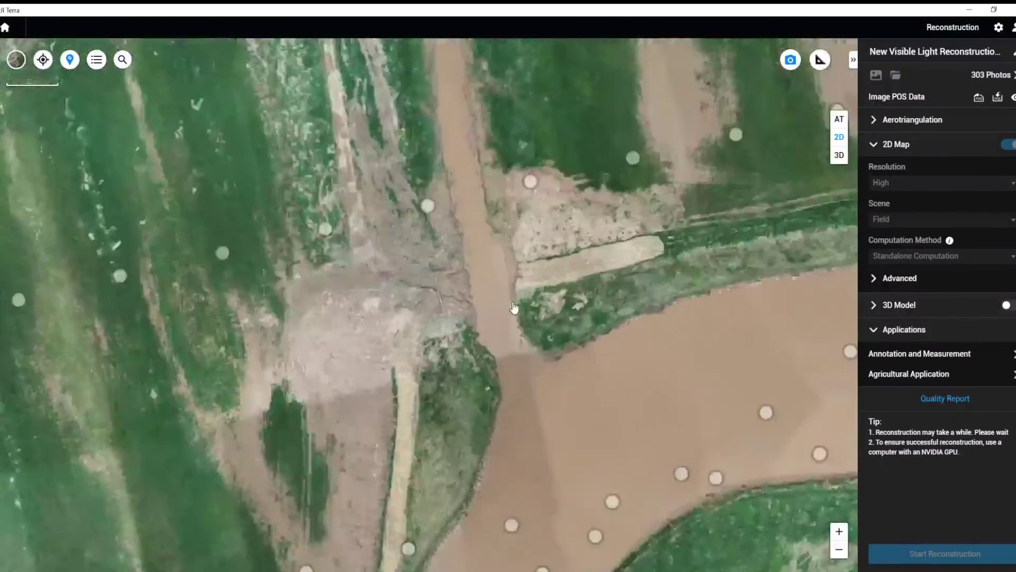
{"action": "scroll", "coordinate": [350, 314], "scroll_direction": "up", "scroll_amount": 4}
{"action": "left_click_drag", "start_coordinate": [350, 314], "coordinate": [623, 180]}
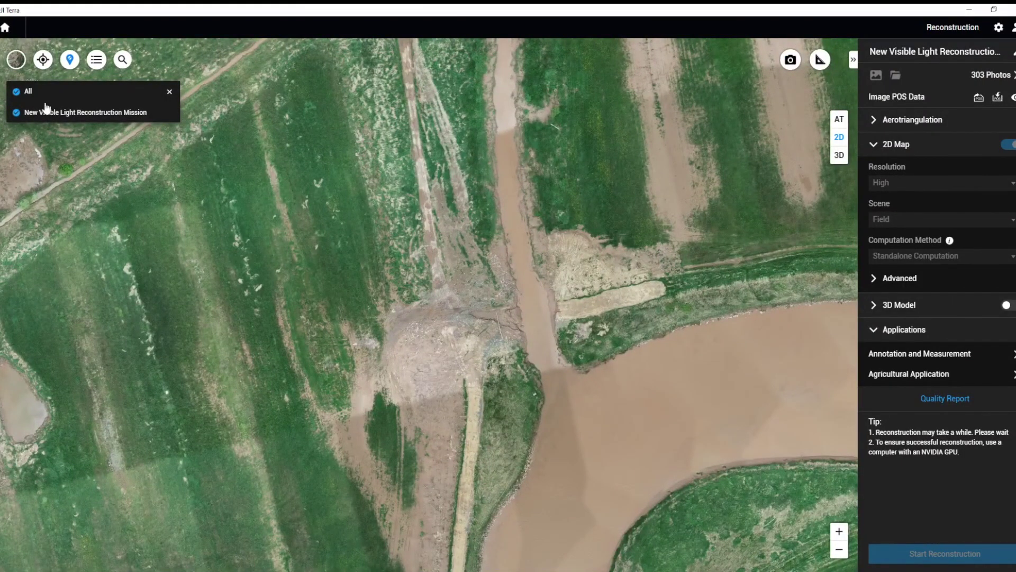
Toggle the New Visible Light Reconstruction Mission layer off and on to compare it with the satellite base map.
{"action": "left_click", "coordinate": [15, 113]}
{"action": "left_click", "coordinate": [14, 114]}
{"action": "left_click", "coordinate": [13, 113]}
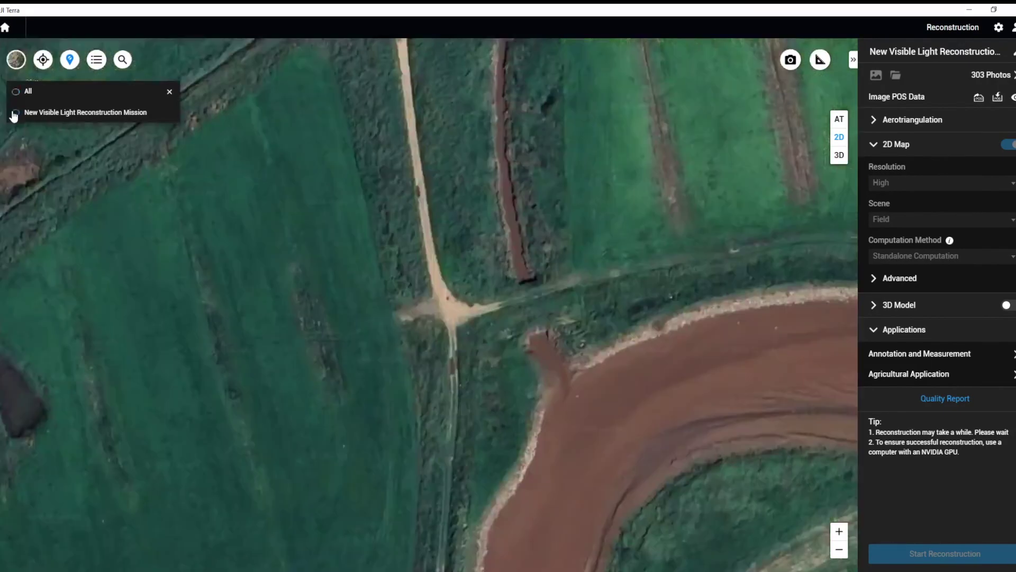
{"action": "left_click", "coordinate": [15, 113]}
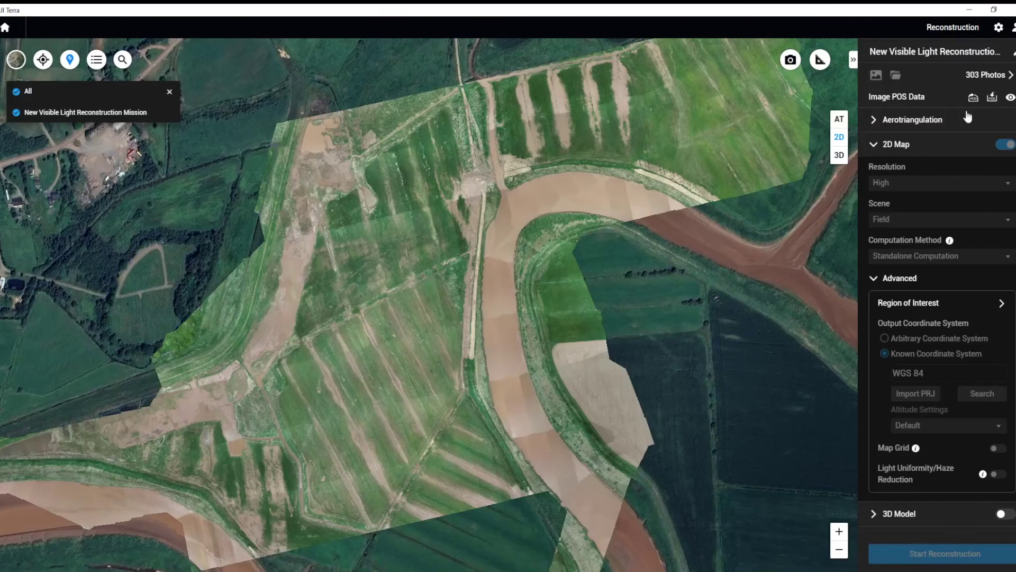
Examine the Image POS Data of the mission's photos, checking the horizontal and vertical accuracy down the list.
{"action": "left_click", "coordinate": [1010, 98]}
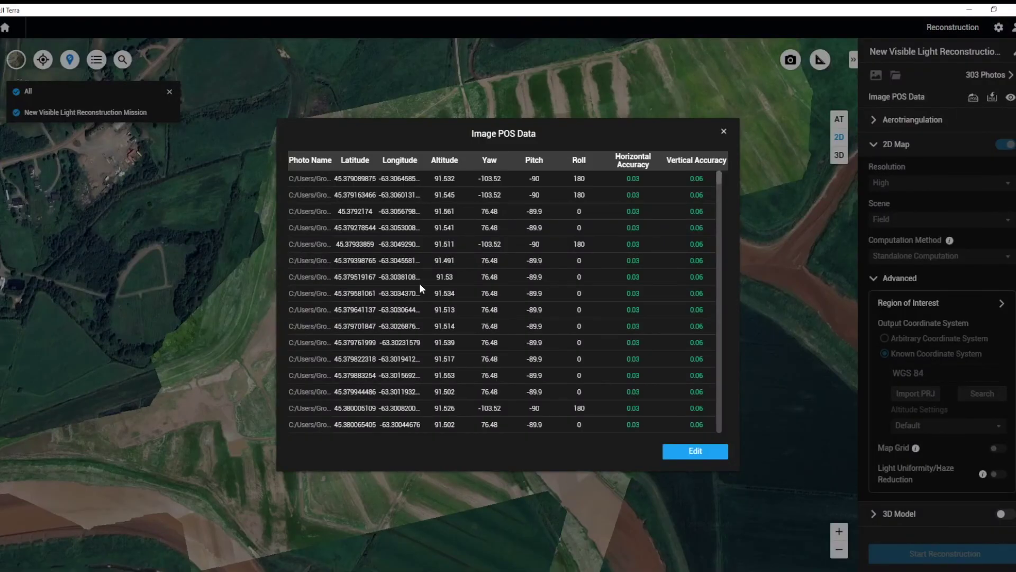
{"action": "scroll", "coordinate": [624, 214], "scroll_direction": "down", "scroll_amount": 5}
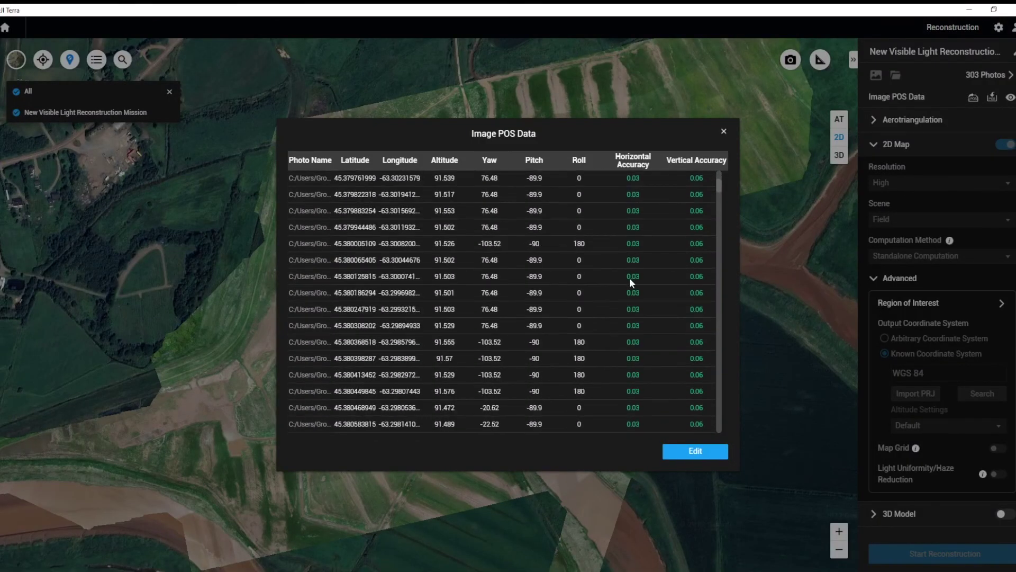
{"action": "scroll", "coordinate": [631, 280], "scroll_direction": "down", "scroll_amount": 5}
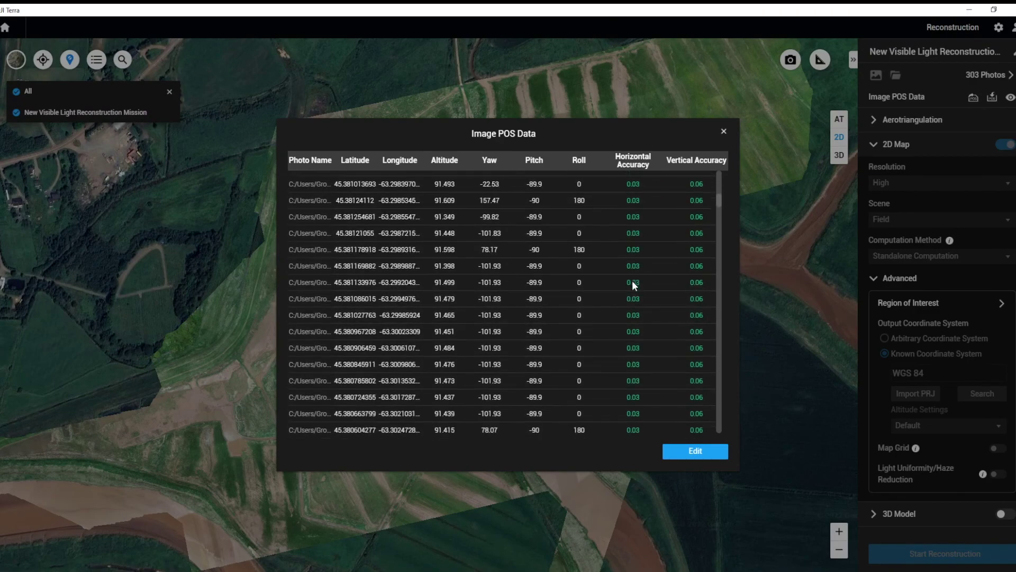
{"action": "scroll", "coordinate": [635, 282], "scroll_direction": "down", "scroll_amount": 5}
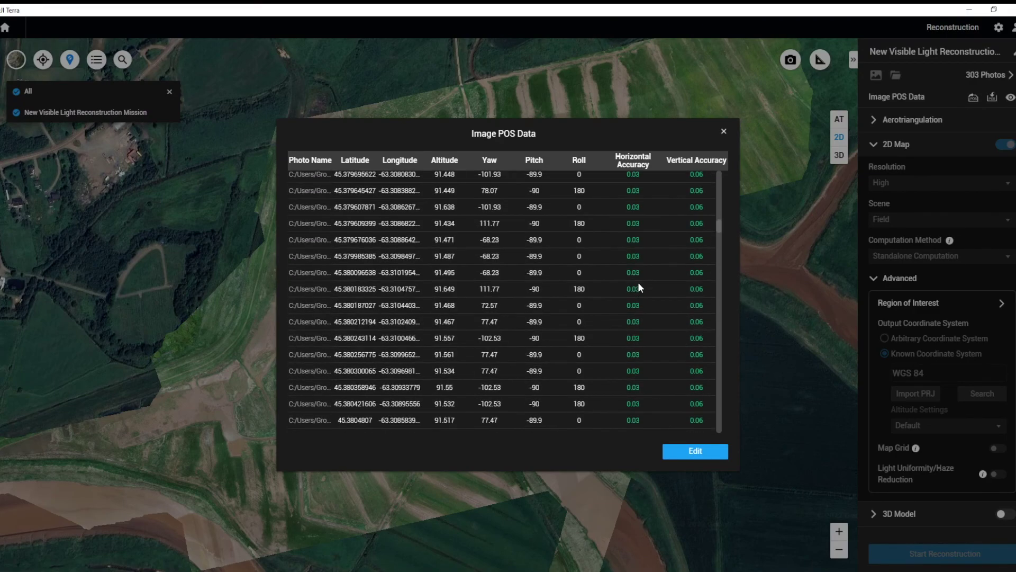
{"action": "scroll", "coordinate": [644, 288], "scroll_direction": "down", "scroll_amount": 5}
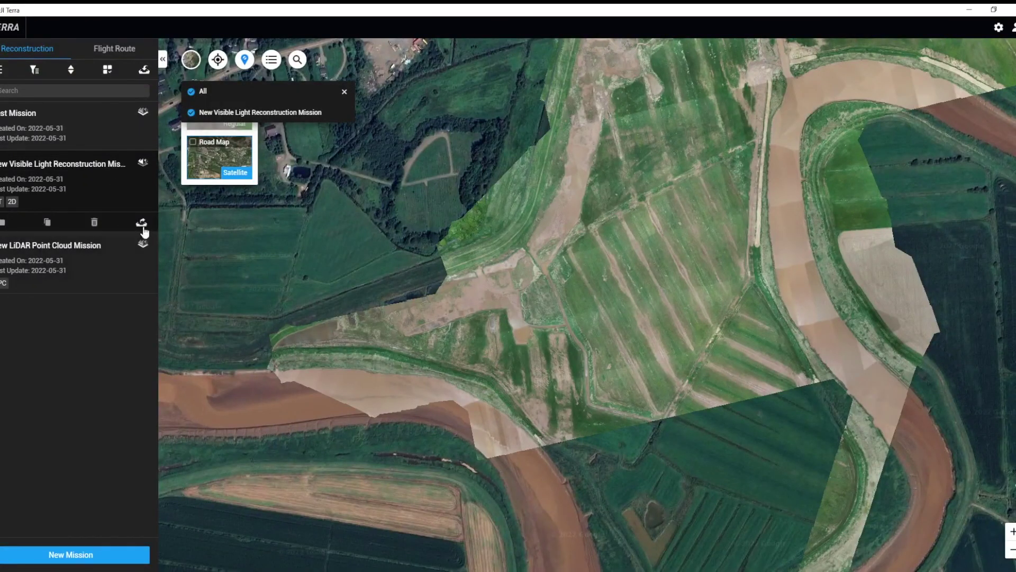
Return to the mission list and open the export content selection for the New Visible Light Reconstruction Mission.
{"action": "left_click", "coordinate": [141, 223]}
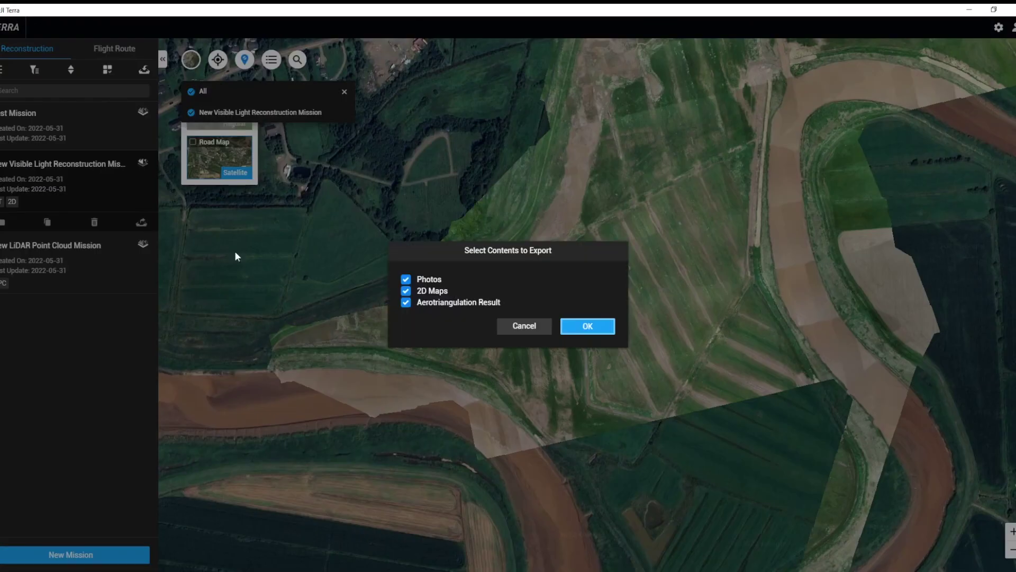